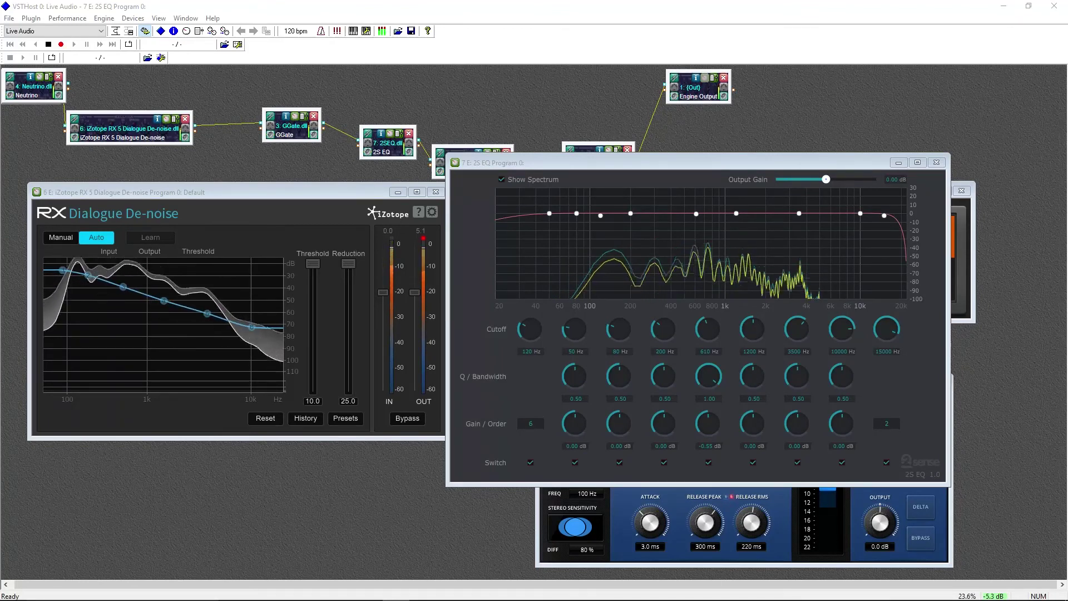
Check the VST plugin folder path in the plugin path settings and close them.
click(9, 18)
mouse_move(32, 18)
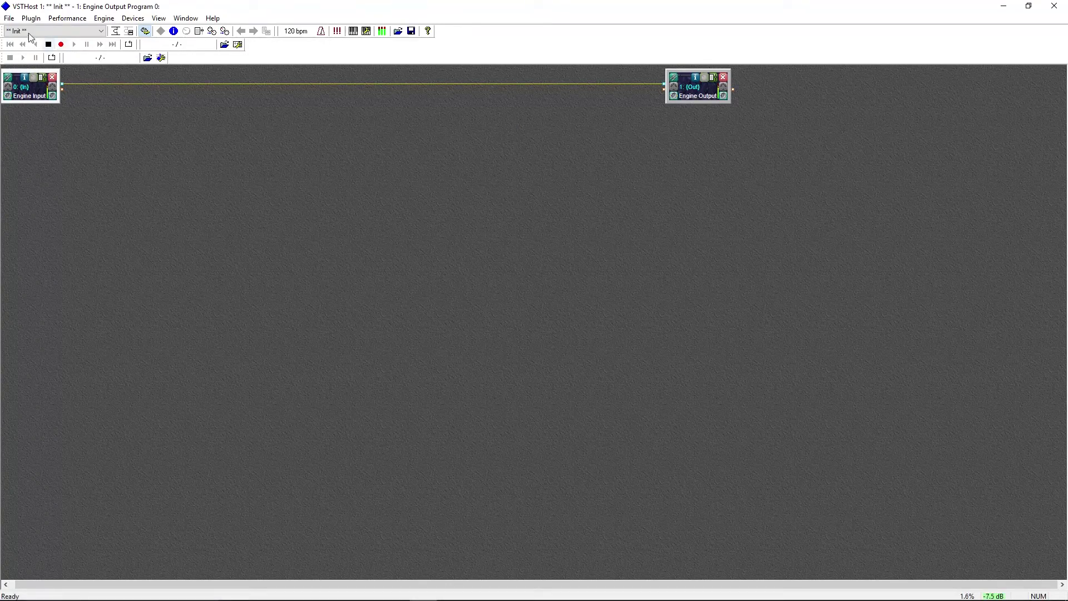
click(8, 19)
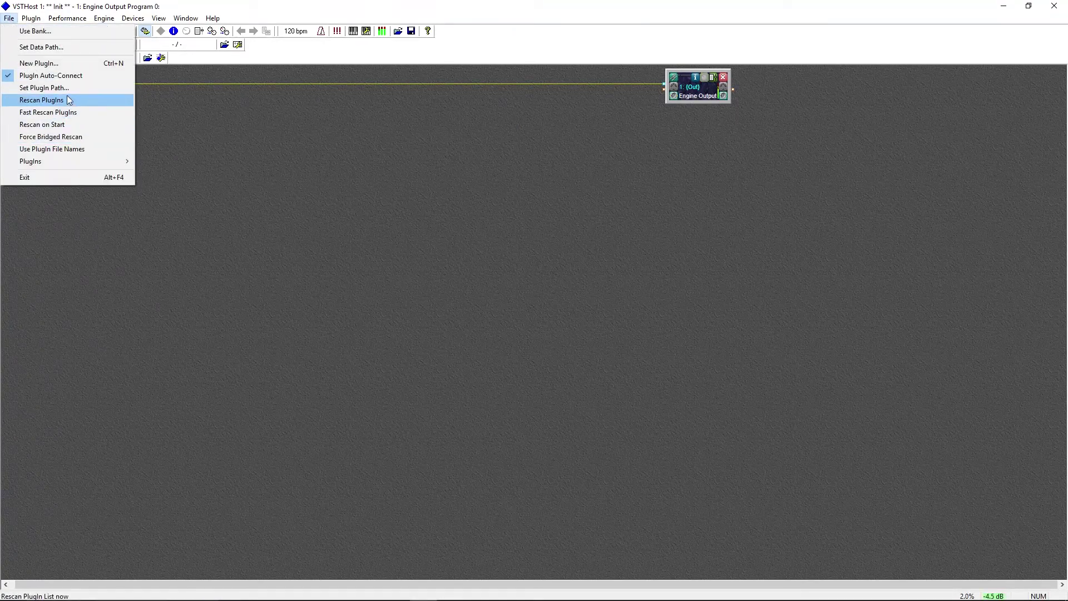
click(65, 95)
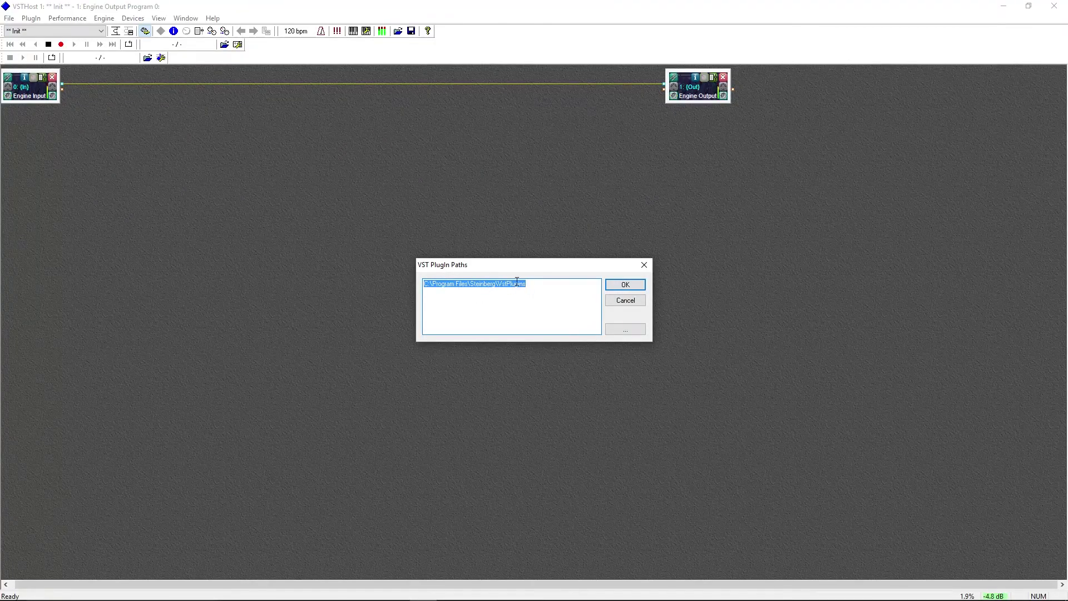
click(638, 291)
Load the RX 6 Voice De-noise plugin and place its module between Engine Input and Engine Output.
click(9, 18)
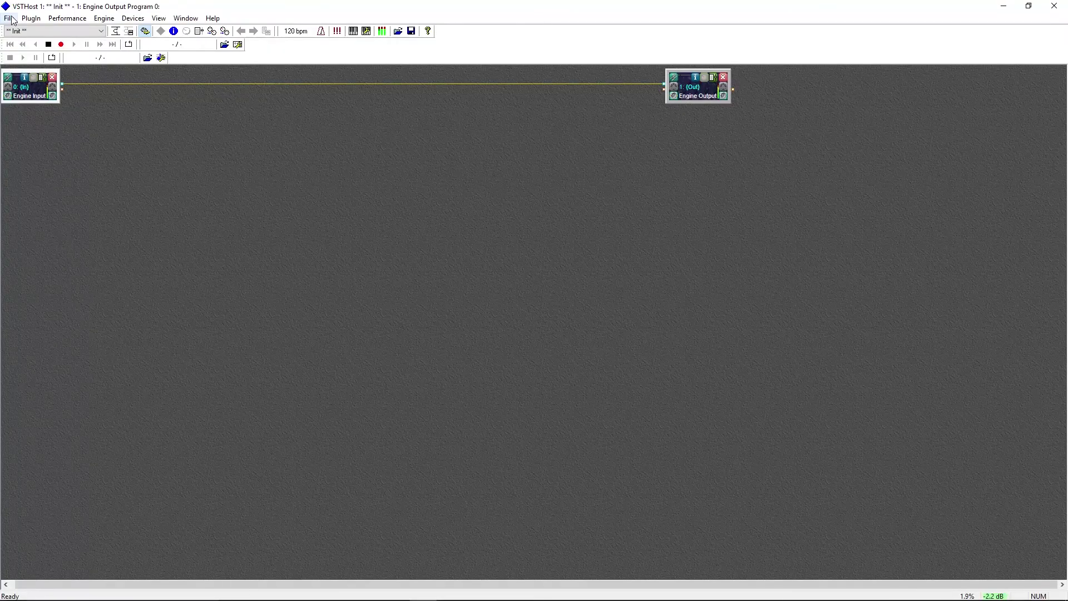
click(11, 19)
mouse_move(94, 160)
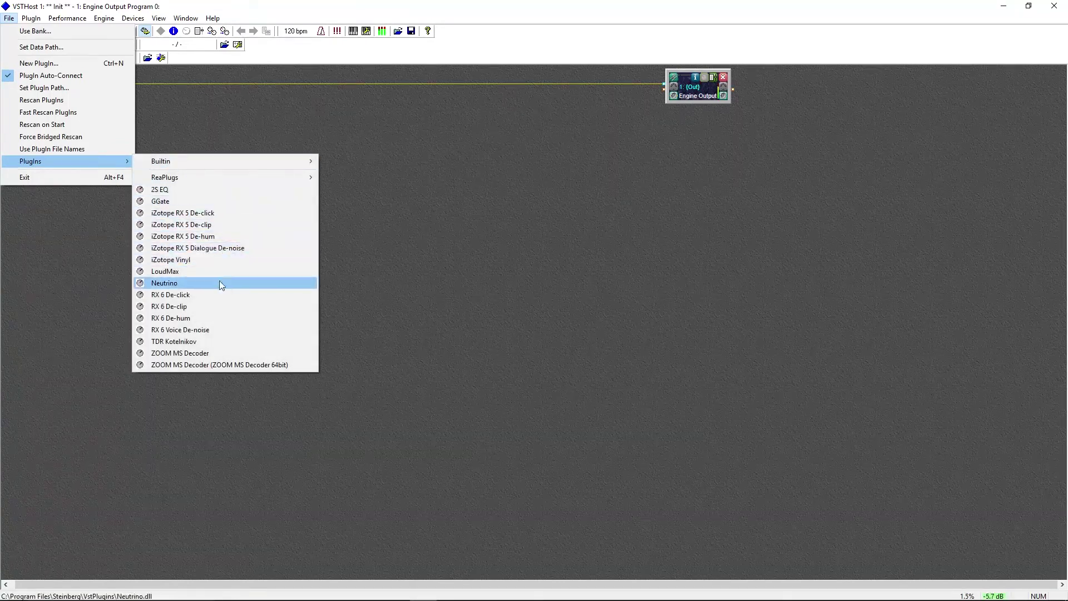
click(194, 330)
drag(78, 115, 414, 127)
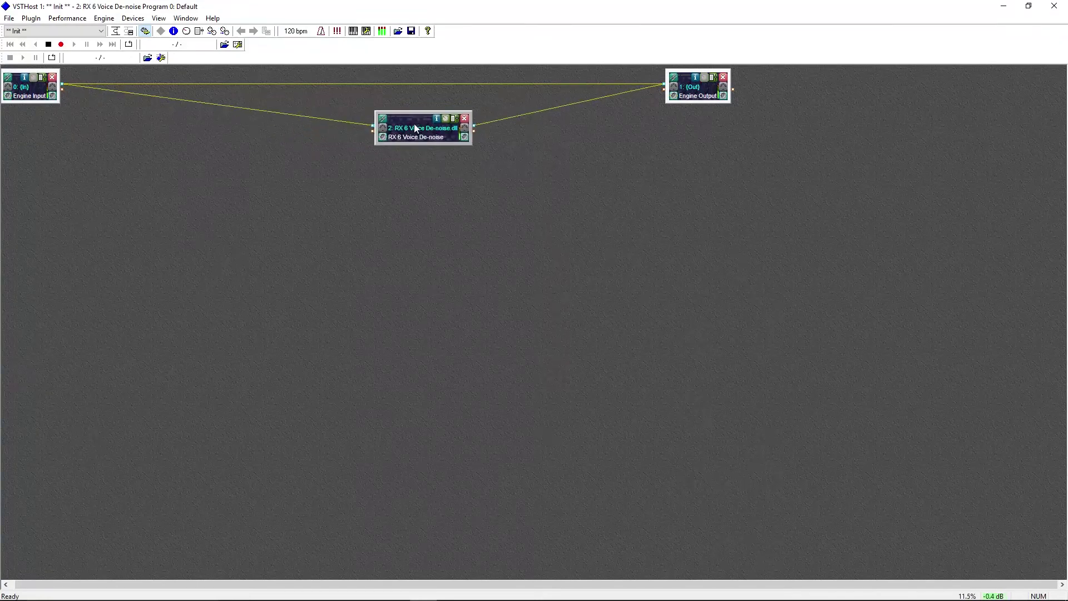
Unchain Engine Input from Engine Output, leaving only RX 6 Voice De-noise feeding it, and open the De-noise editor window.
click(675, 79)
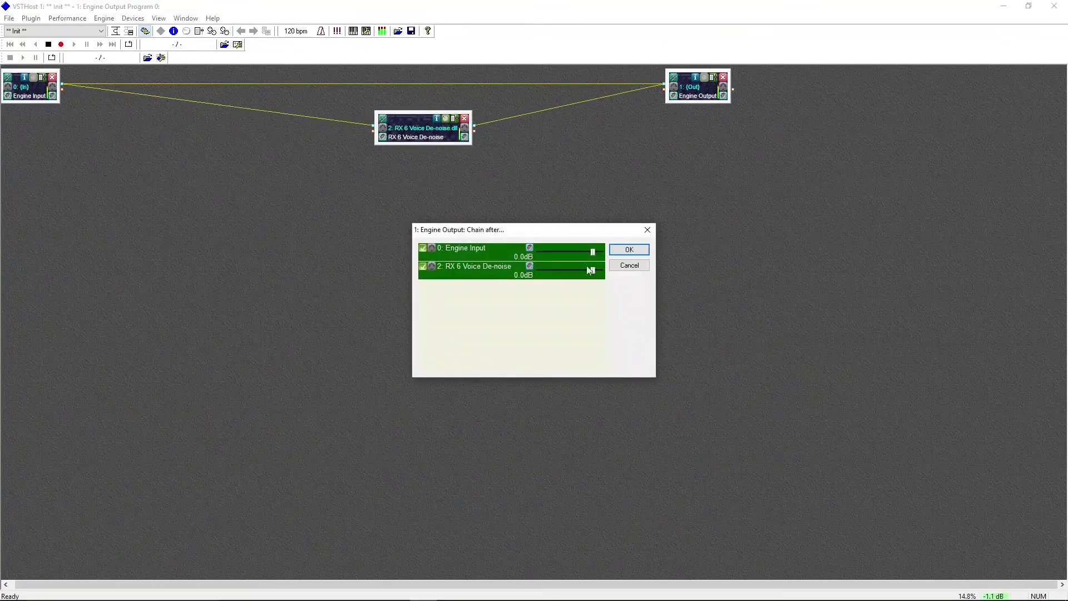
click(423, 248)
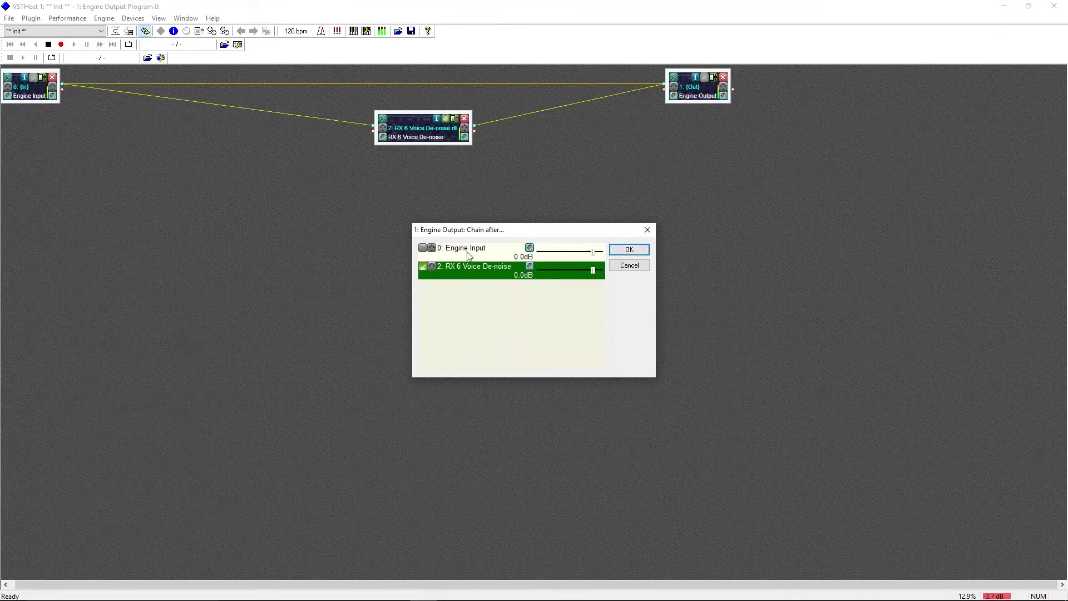
click(647, 251)
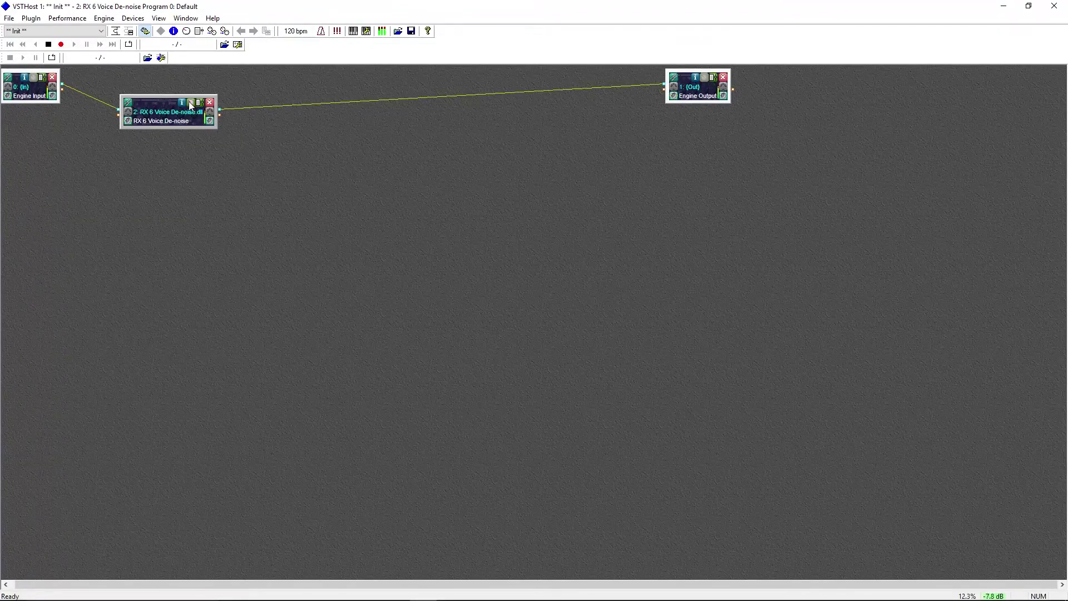
click(189, 106)
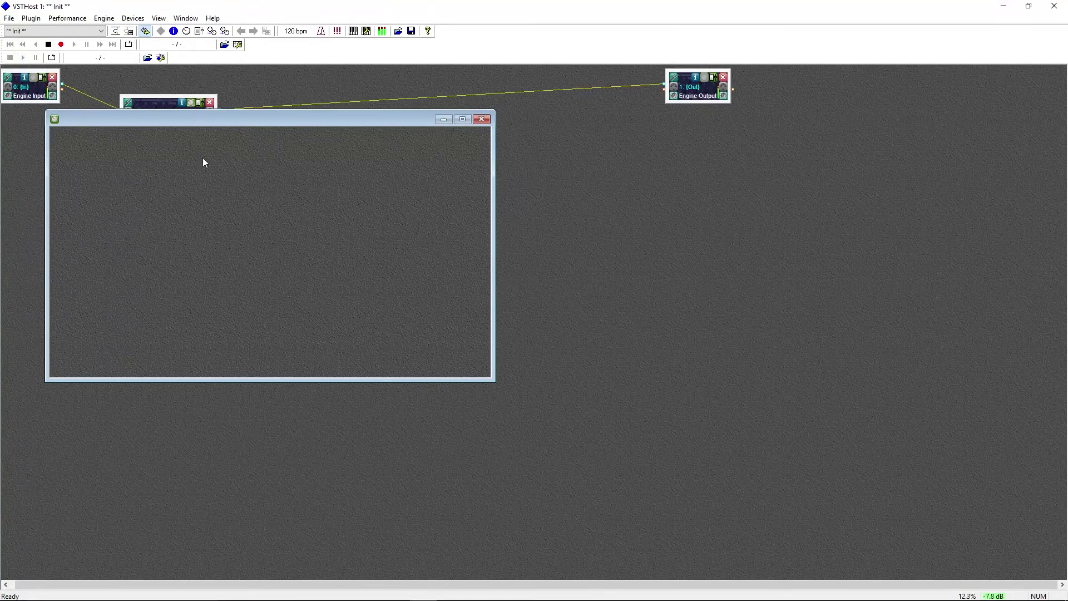
drag(147, 113, 300, 166)
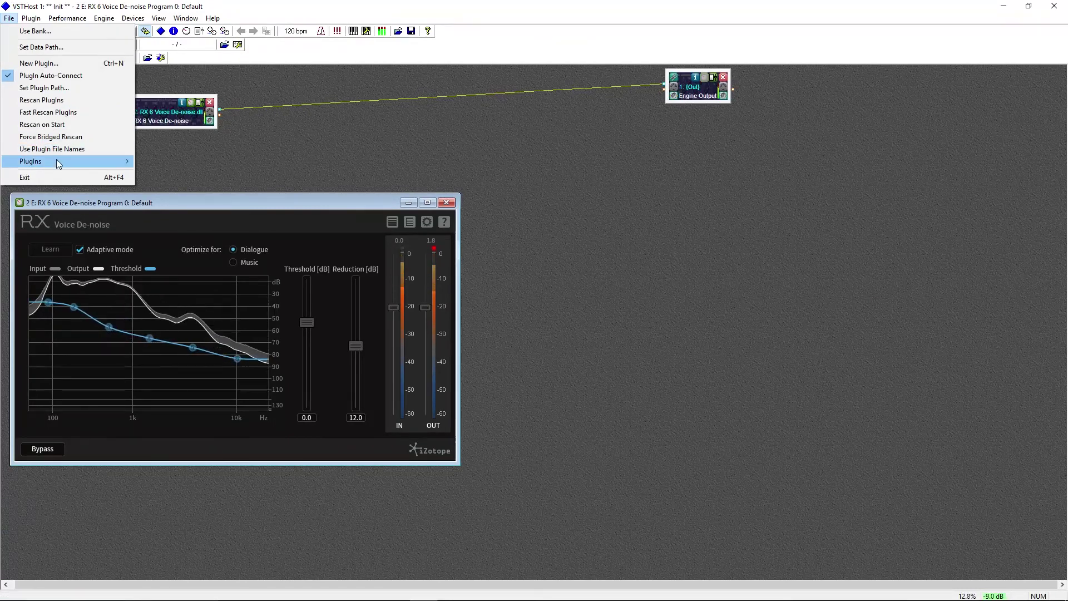
Load the GGate plugin and place its module between RX 6 Voice De-noise and Engine Output.
mouse_move(56, 159)
click(217, 203)
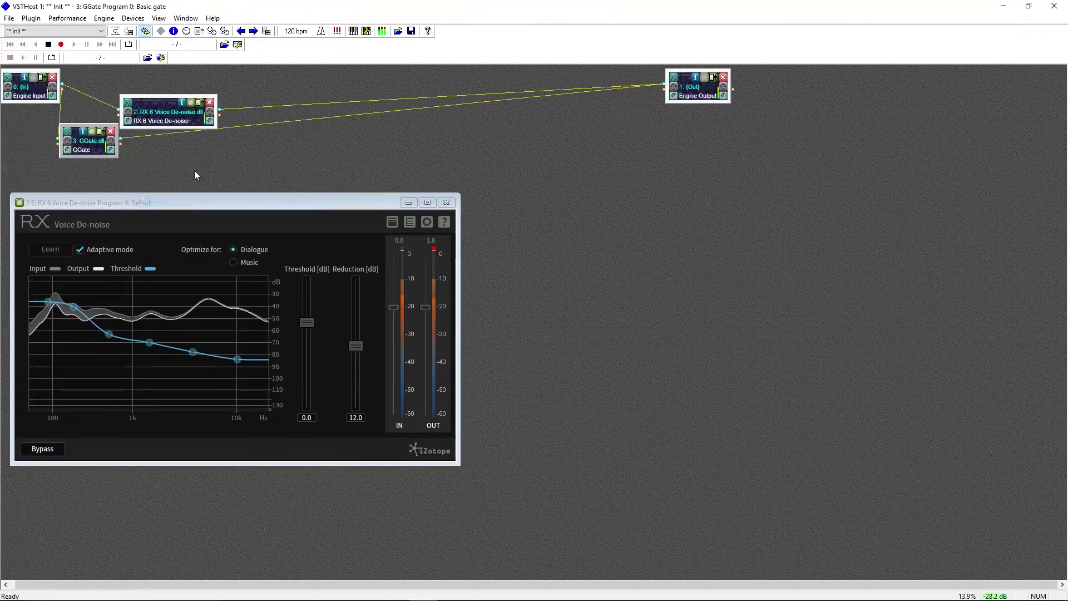
drag(82, 132, 346, 131)
Chain GGate only after RX 6 Voice De-noise, and Engine Output only after GGate.
click(377, 116)
click(423, 266)
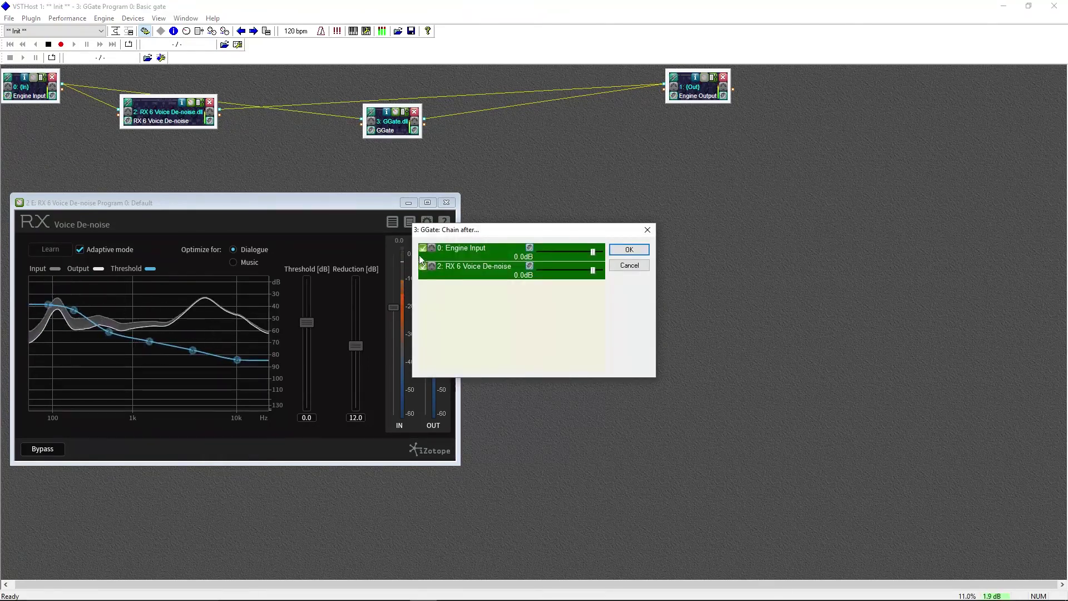
click(423, 248)
click(629, 249)
click(693, 93)
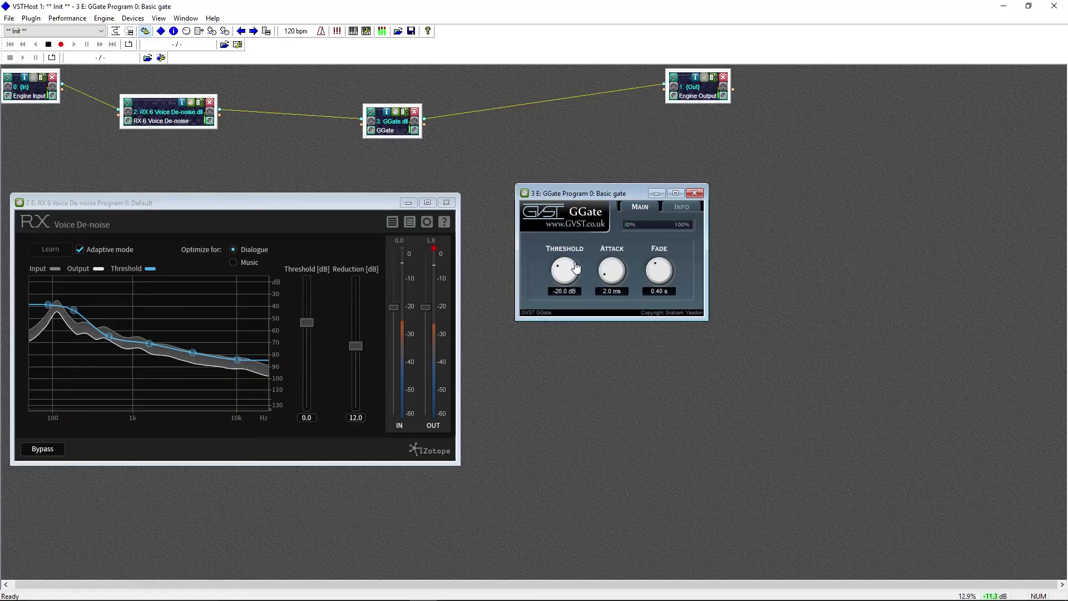
Adjust the GGate threshold to about -30 dB.
drag(579, 267, 583, 275)
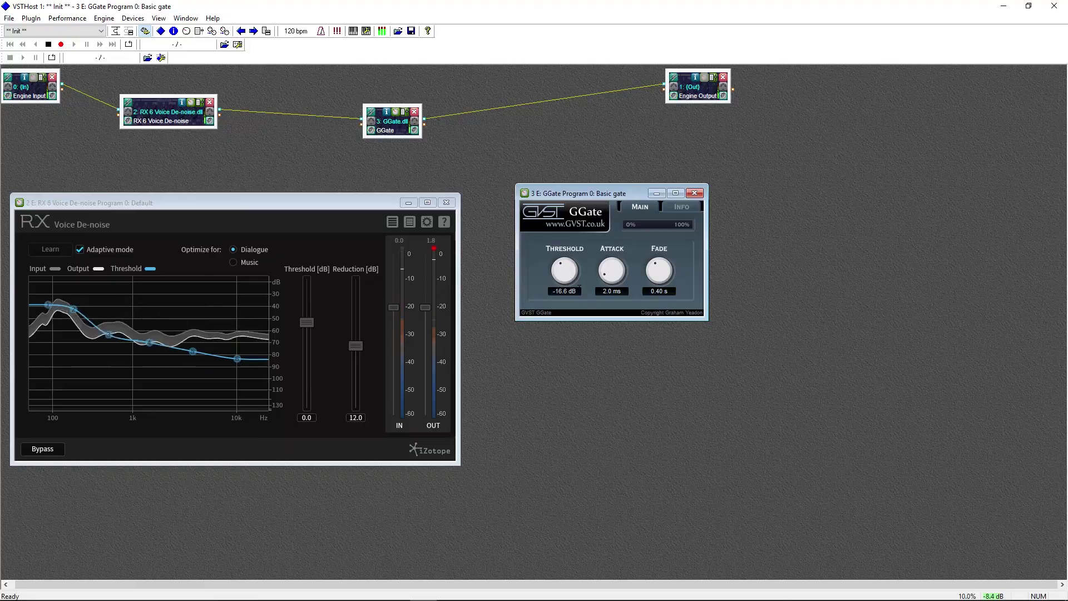
drag(567, 281, 555, 282)
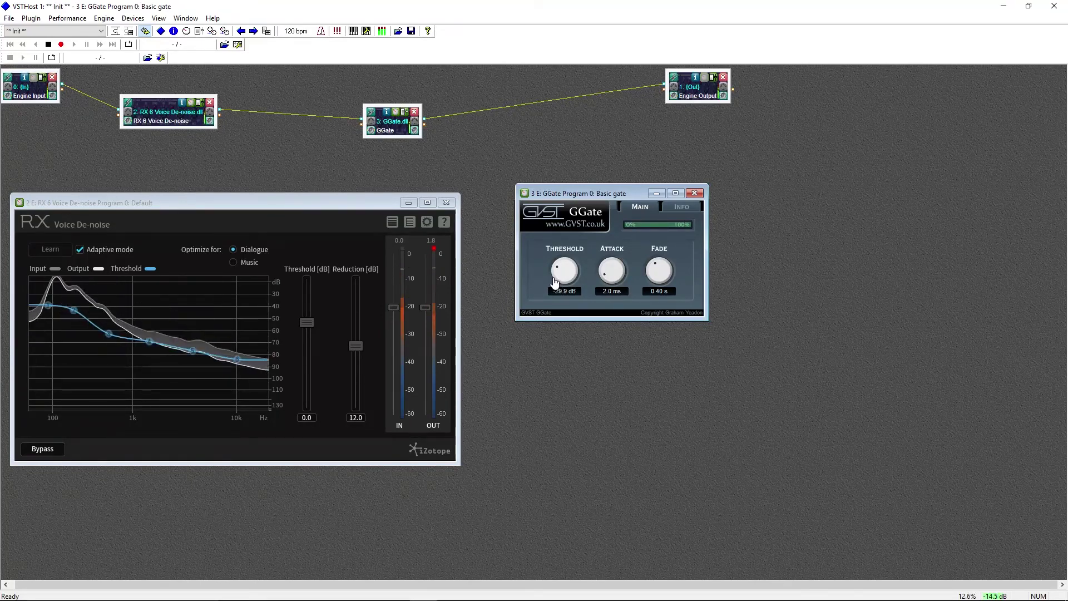
Arrange the De-noise and GGate editor windows side by side and move the GGate module closer to the De-noise module.
click(217, 208)
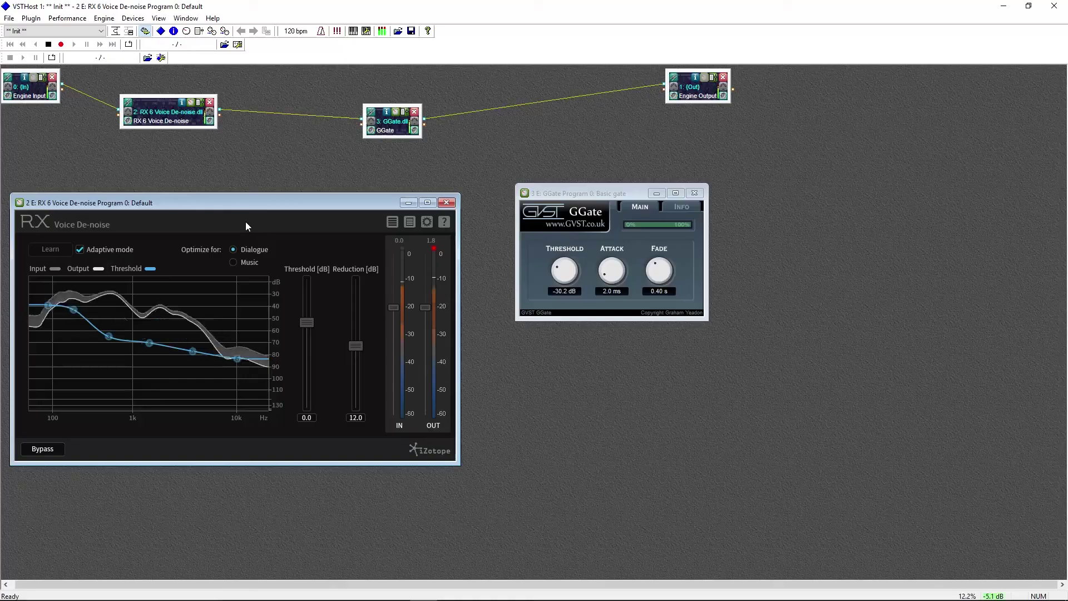
drag(245, 202, 236, 185)
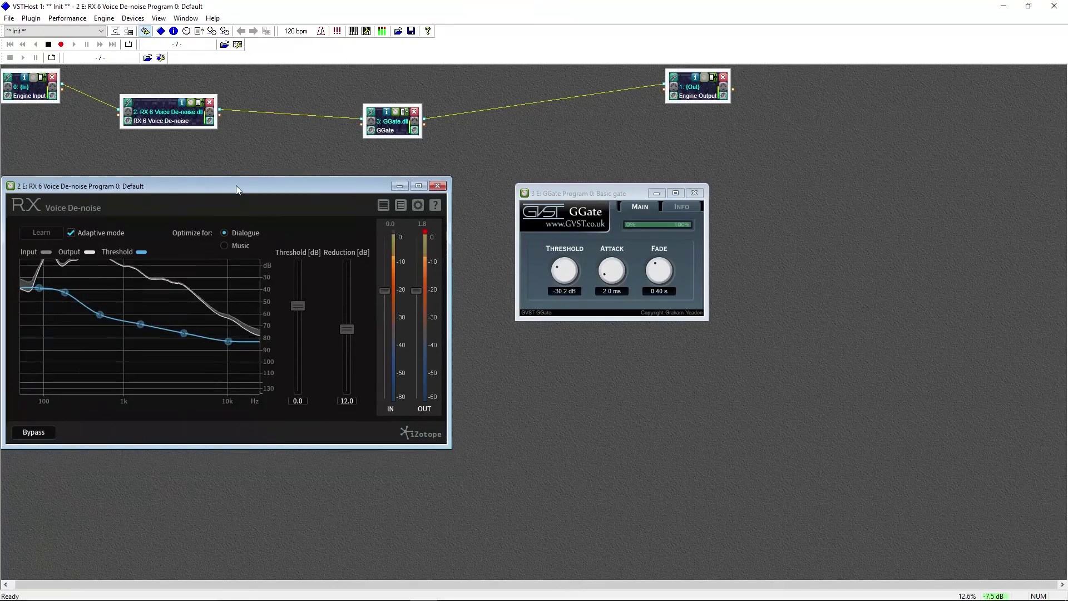
drag(568, 194, 526, 302)
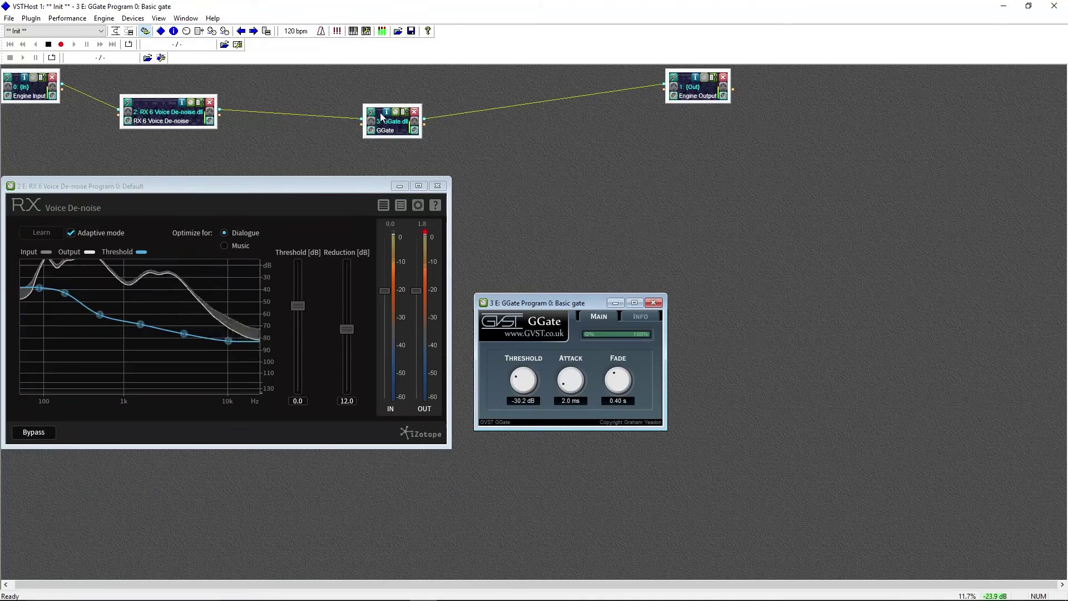
drag(386, 125, 279, 124)
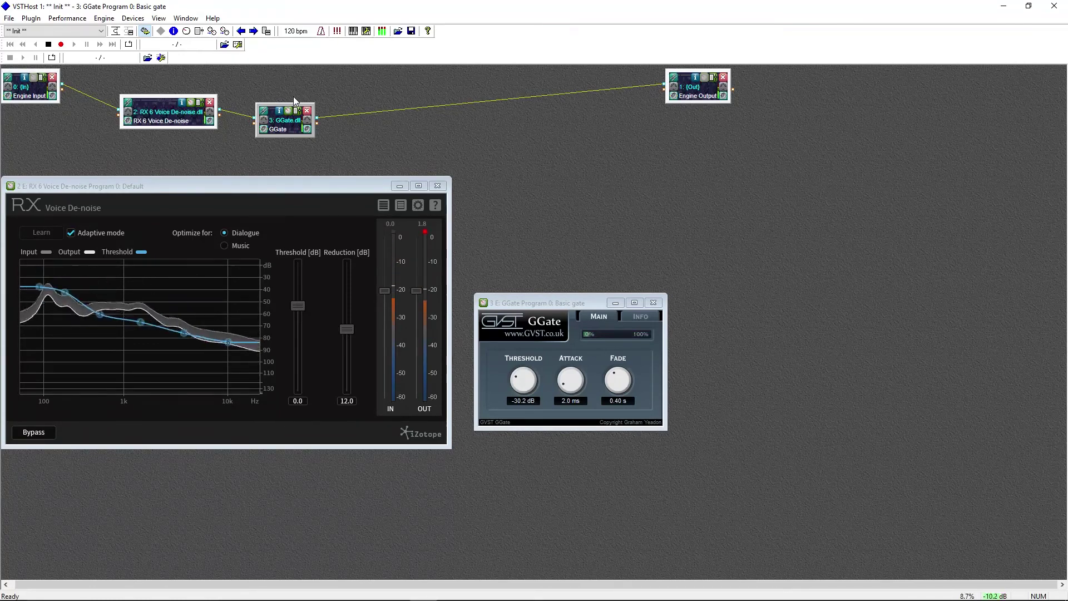
drag(516, 303, 510, 294)
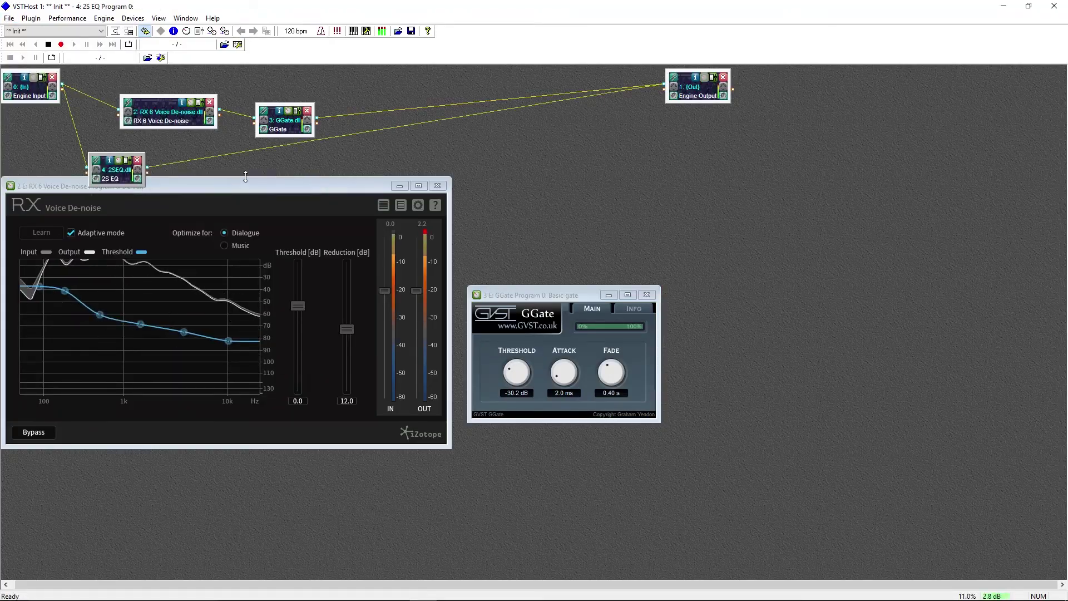
Place the 2S EQ module after GGate, chain it only after GGate, and feed Engine Output only from 2S EQ.
drag(125, 176, 445, 132)
click(425, 118)
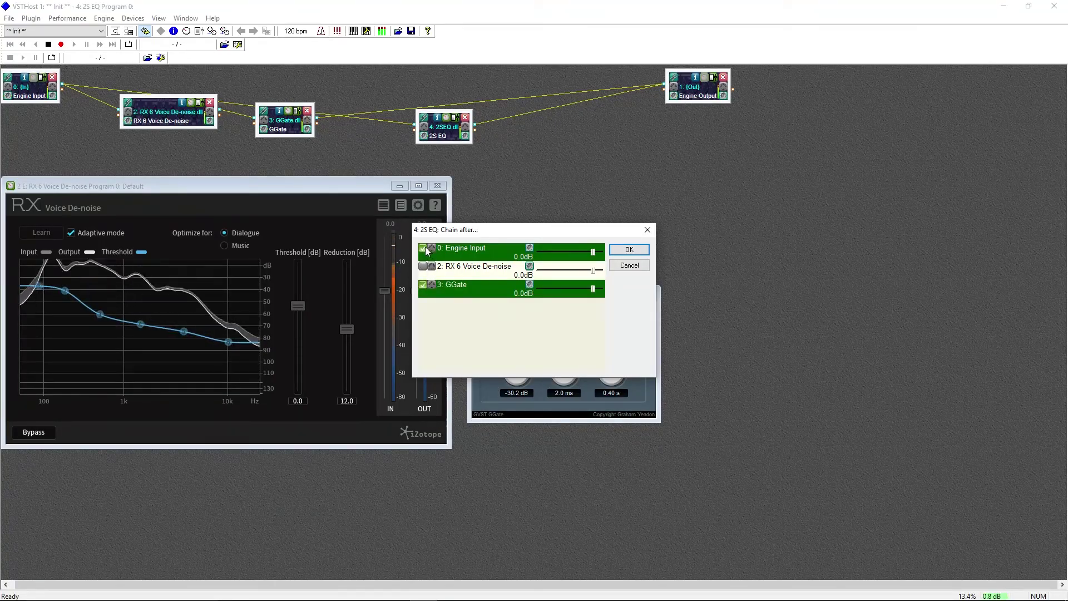
click(629, 249)
click(673, 87)
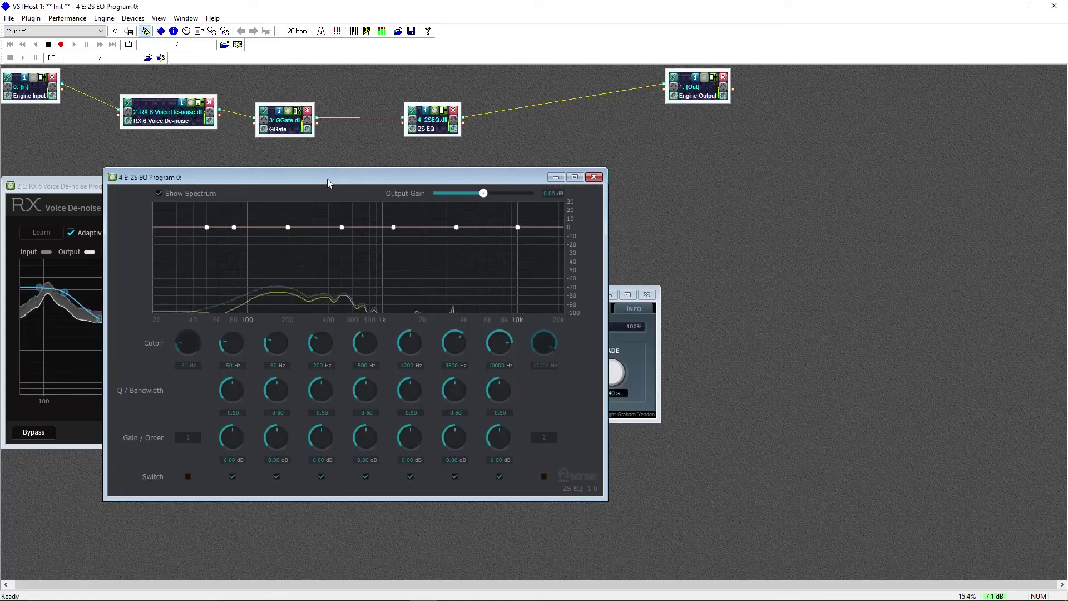
Enable the low-cut filter in the 2S EQ with a 120 Hz cutoff and order 6.
drag(327, 178, 546, 165)
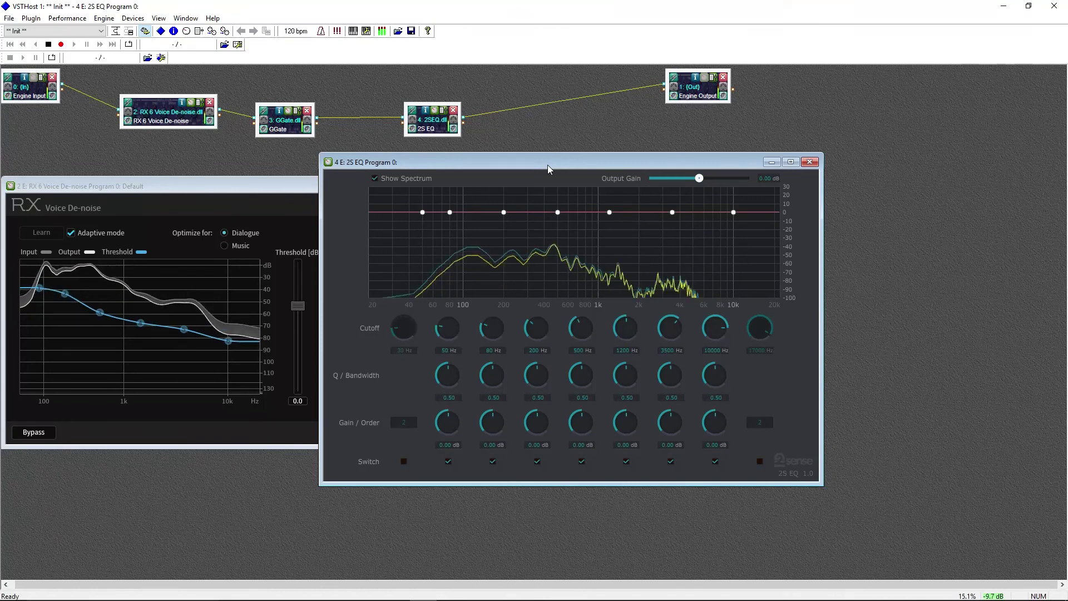
click(404, 461)
drag(403, 358, 443, 372)
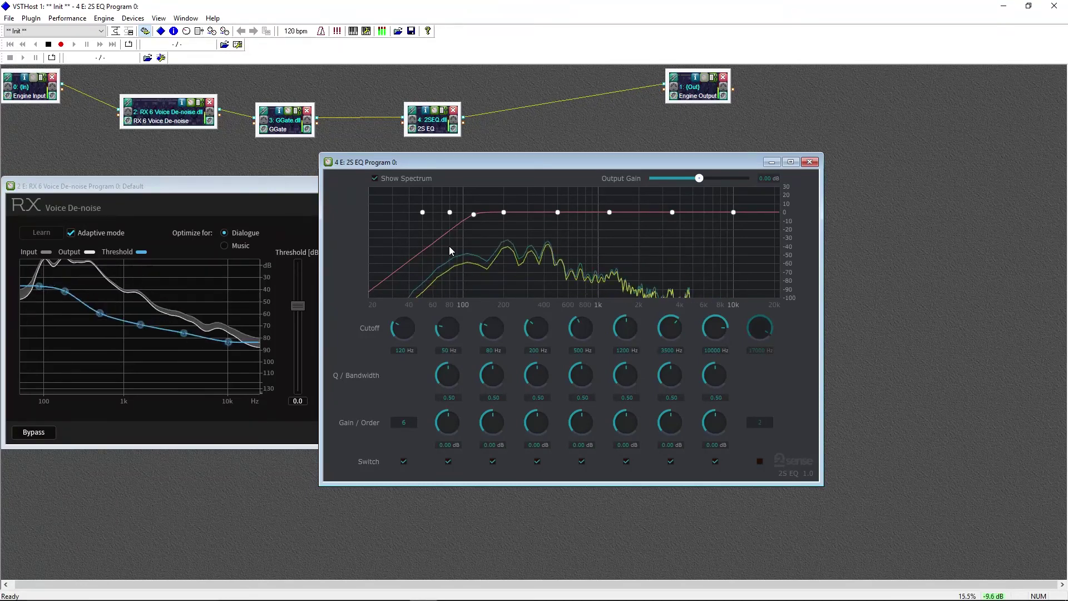
Enable the high-cut filter in the 2S EQ with a 15000 Hz cutoff.
click(760, 461)
text(15000)
key(Return)
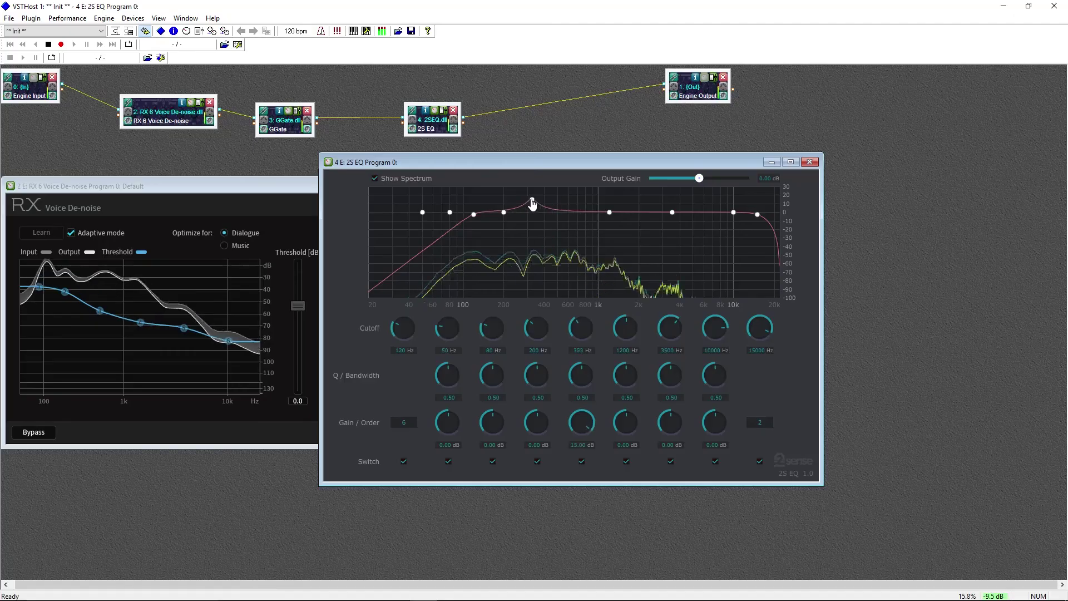
Sweep the 15 dB boosted mid band across the EQ spectrum, settling it at about 481 Hz and 0.10 dB.
drag(529, 203, 505, 202)
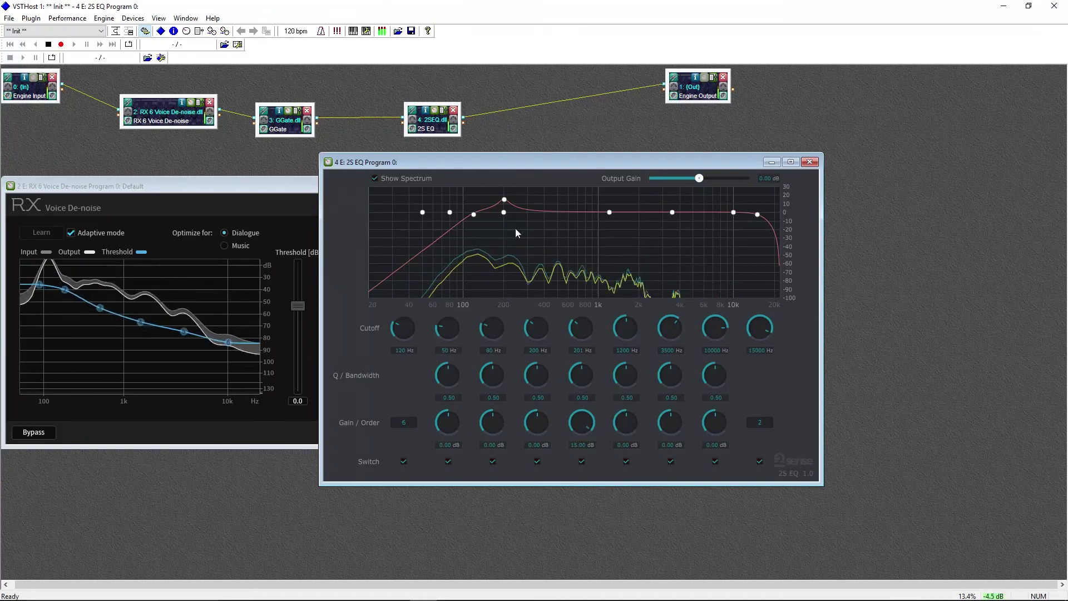
drag(505, 203, 689, 237)
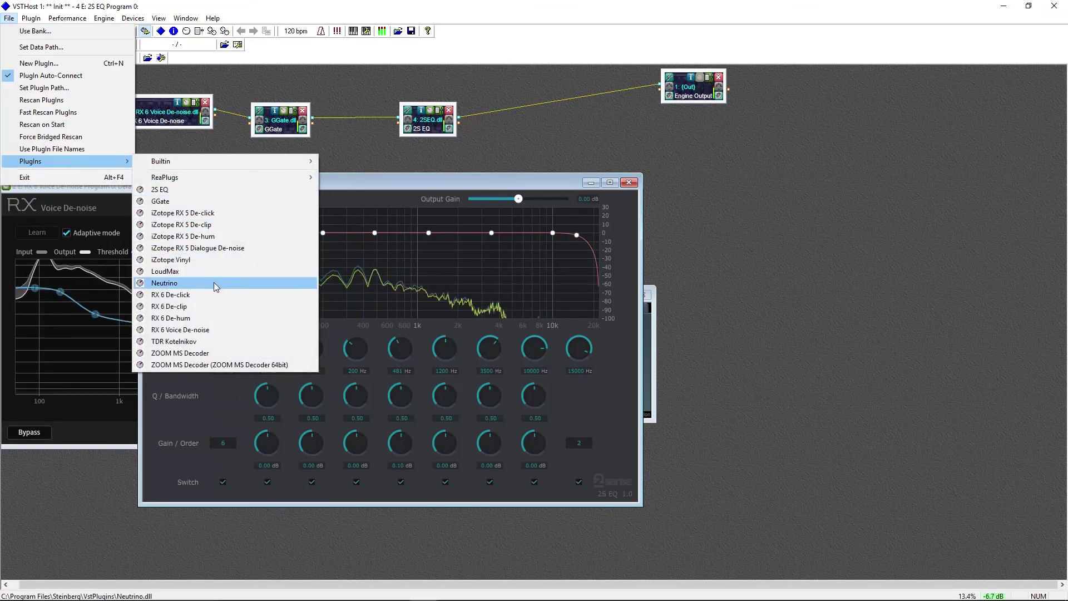
Load the TDR Kotelnikov compressor, open its editor and move the window clear of the De-noise editor.
click(175, 341)
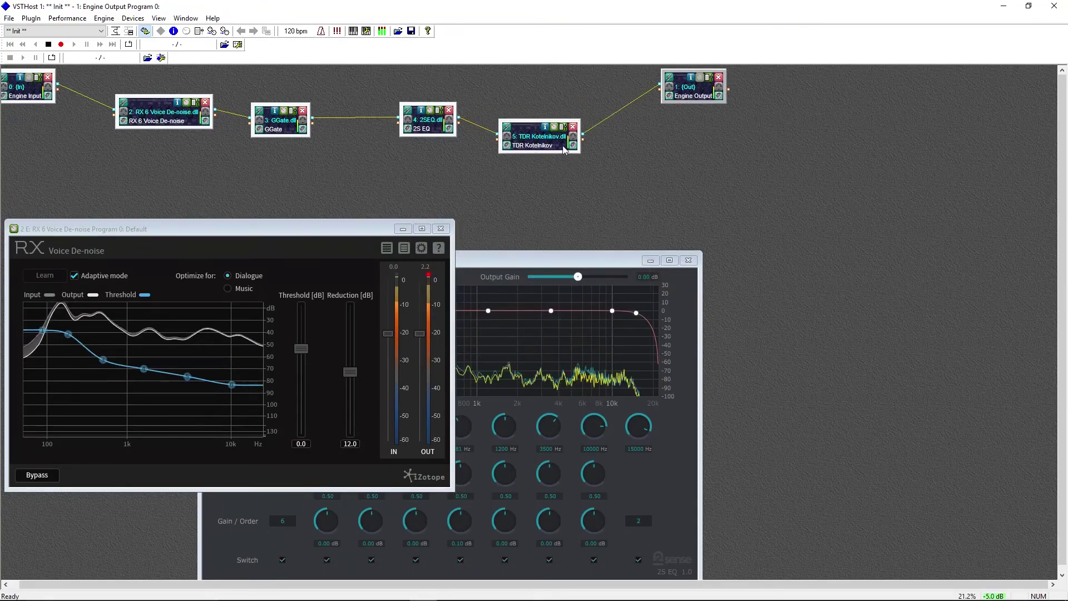
click(556, 129)
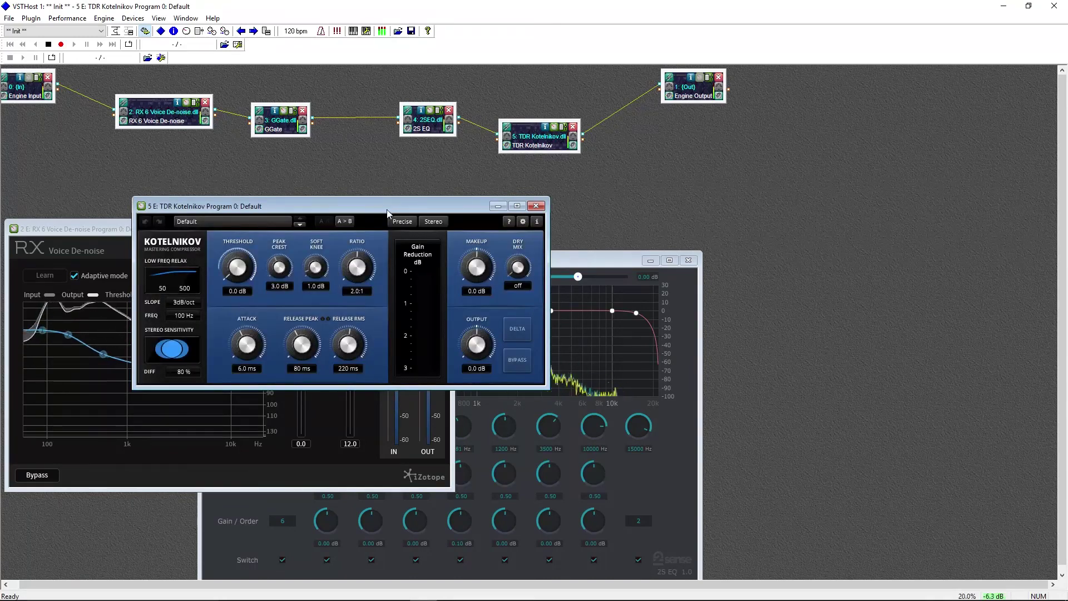
drag(388, 212, 731, 209)
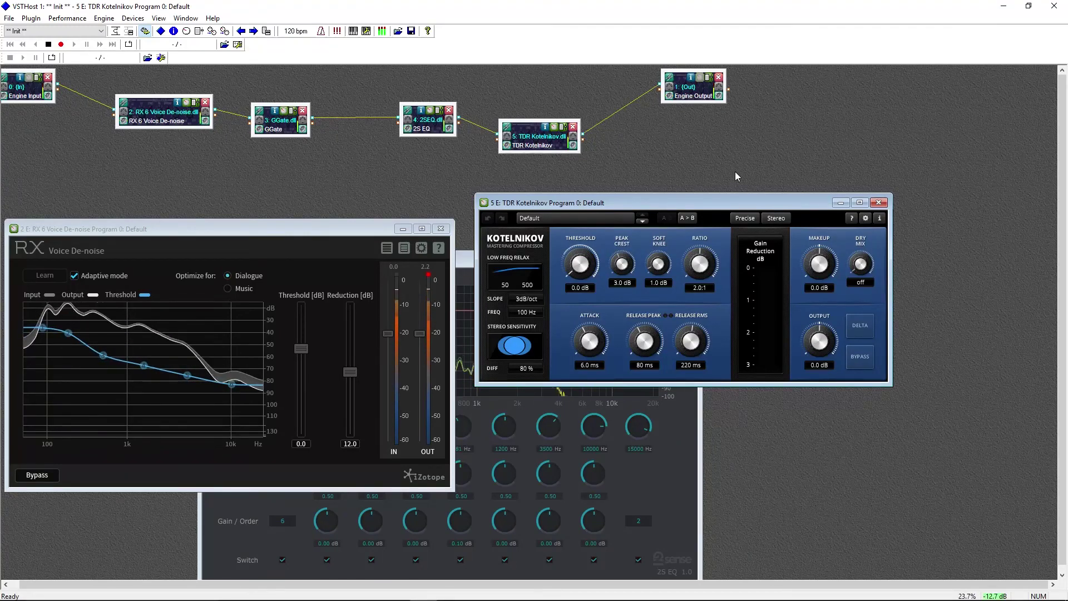
Set the TDR Kotelnikov threshold to -32.0 dB.
double_click(575, 288)
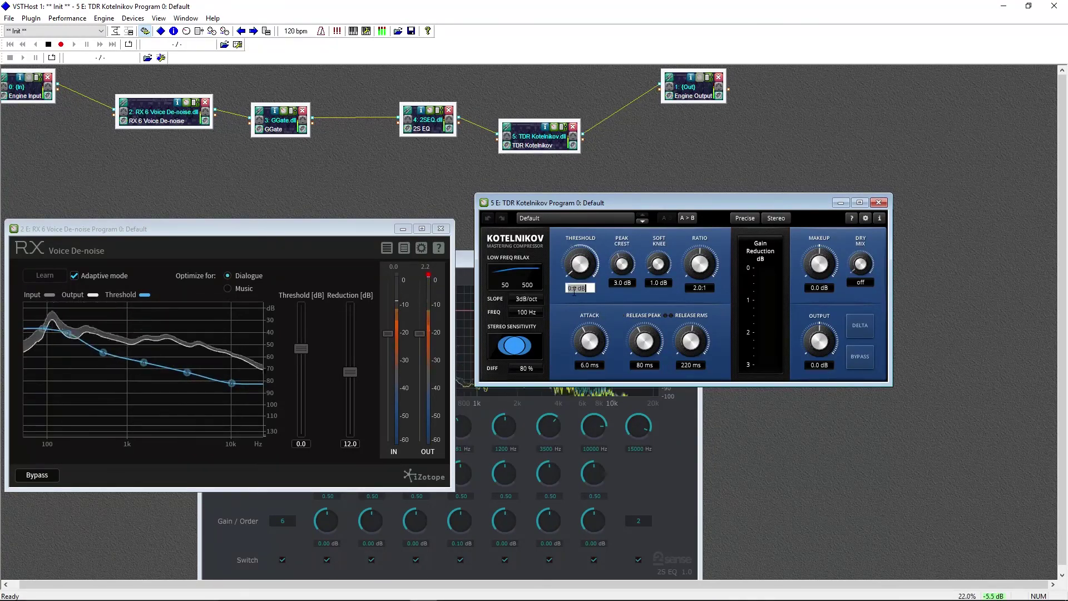
key(Return)
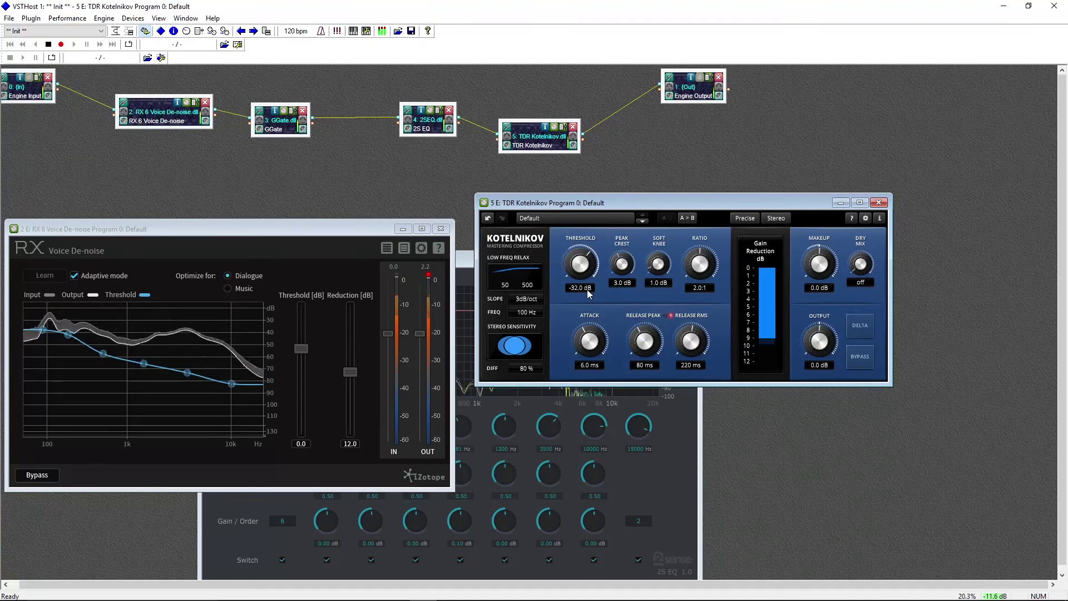